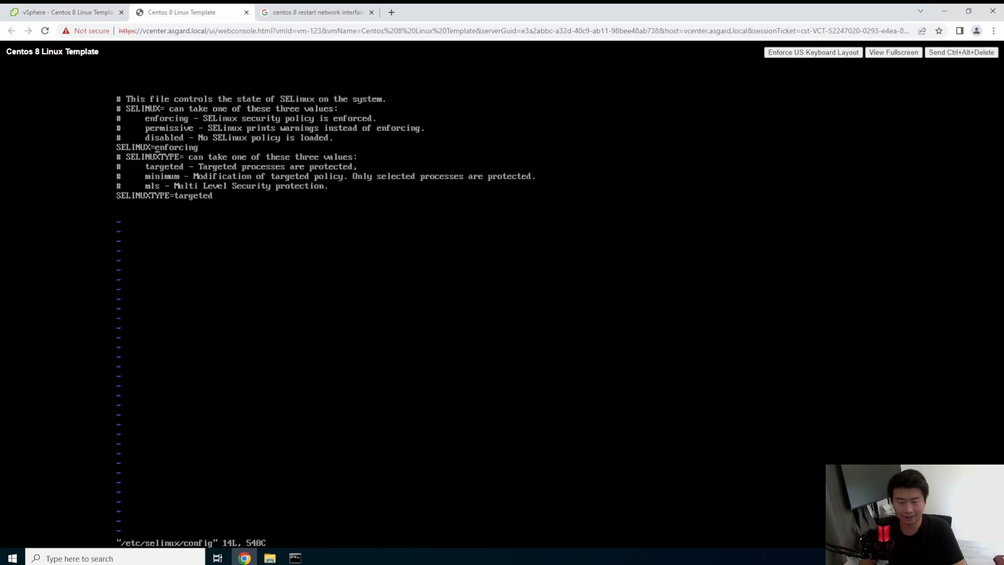
# - Set SELINUX to permissive in /etc/selinux/config, save the file and exit the editor
pyautogui.write('cw')
pyautogui.write('permissive')
pyautogui.press('Escape')
pyautogui.write(':x')
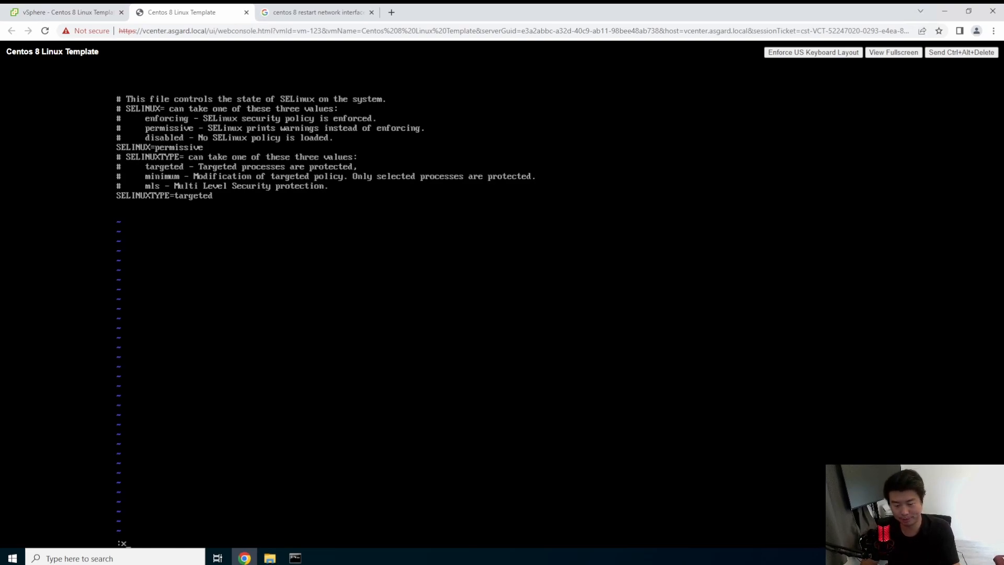
pyautogui.press('Return')
# - Check the status of the firewalld service and disable it with systemctl disable firewalld
pyautogui.write('sys')
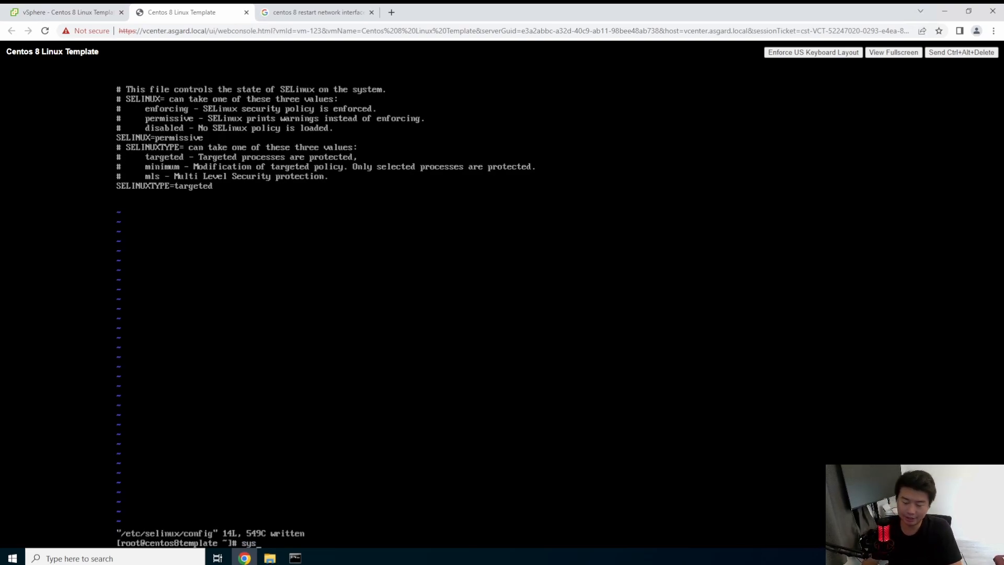
pyautogui.write('temctl status firewa')
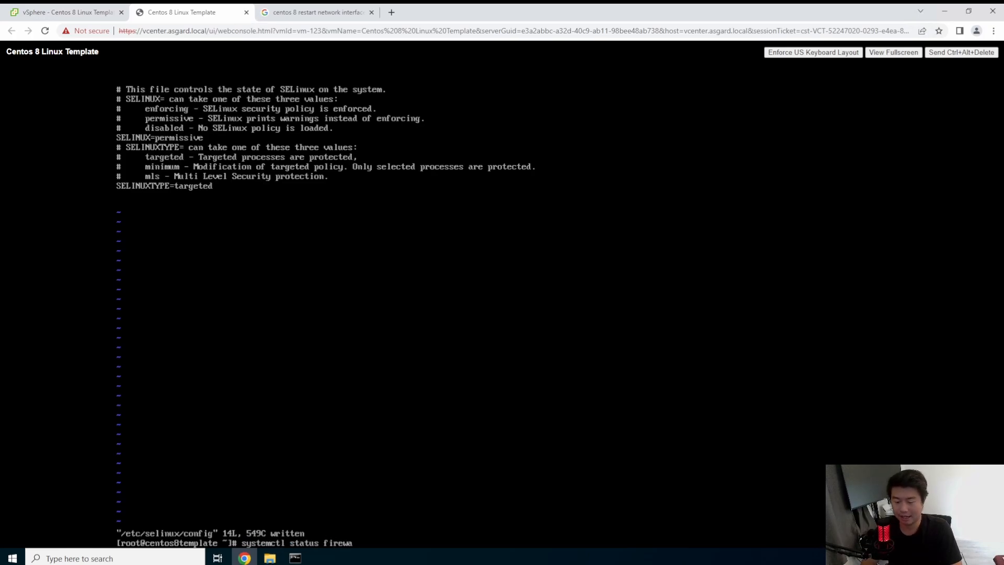
pyautogui.write('lld')
pyautogui.press('Return')
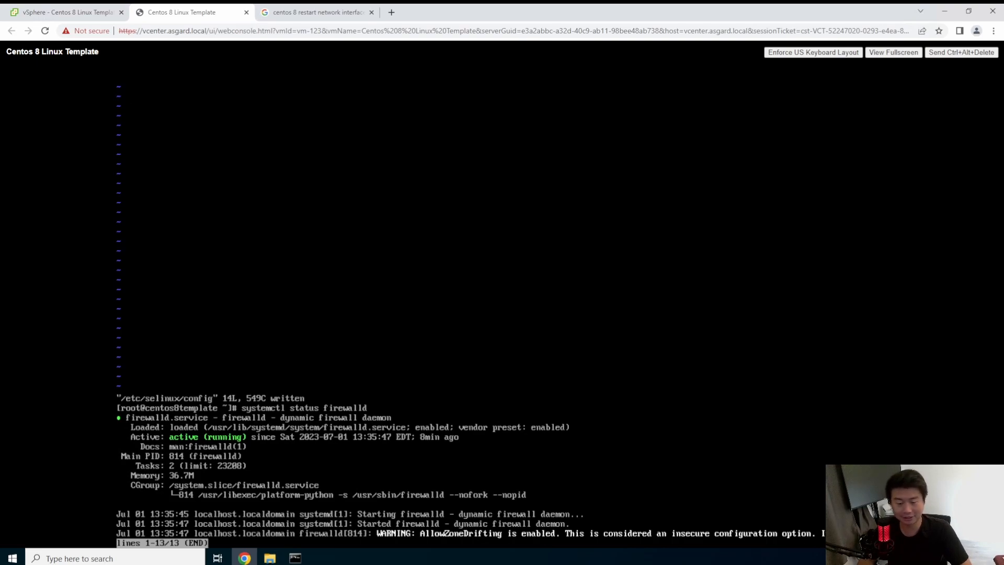
pyautogui.write('qsystemctl disable firewalld')
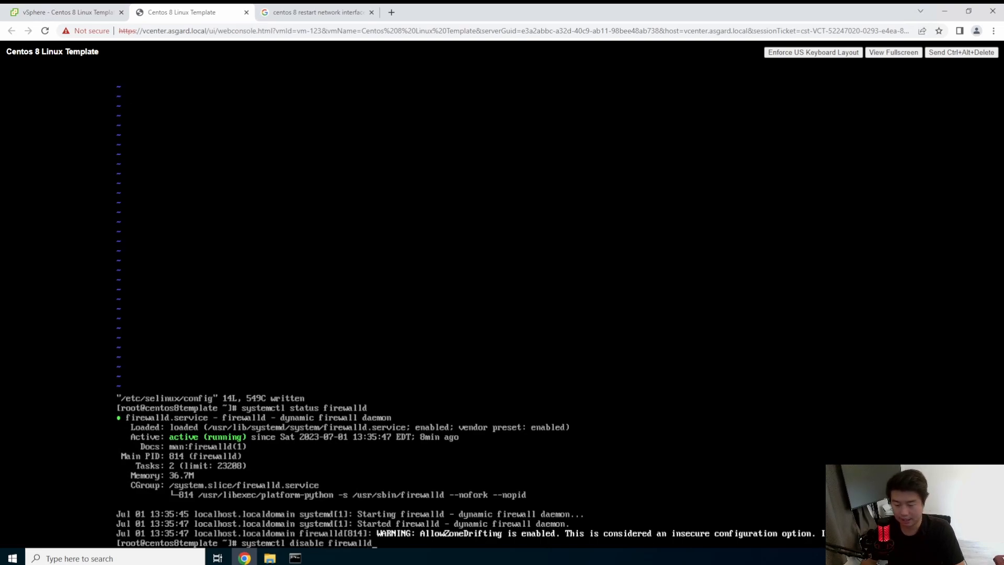
pyautogui.press('Return')
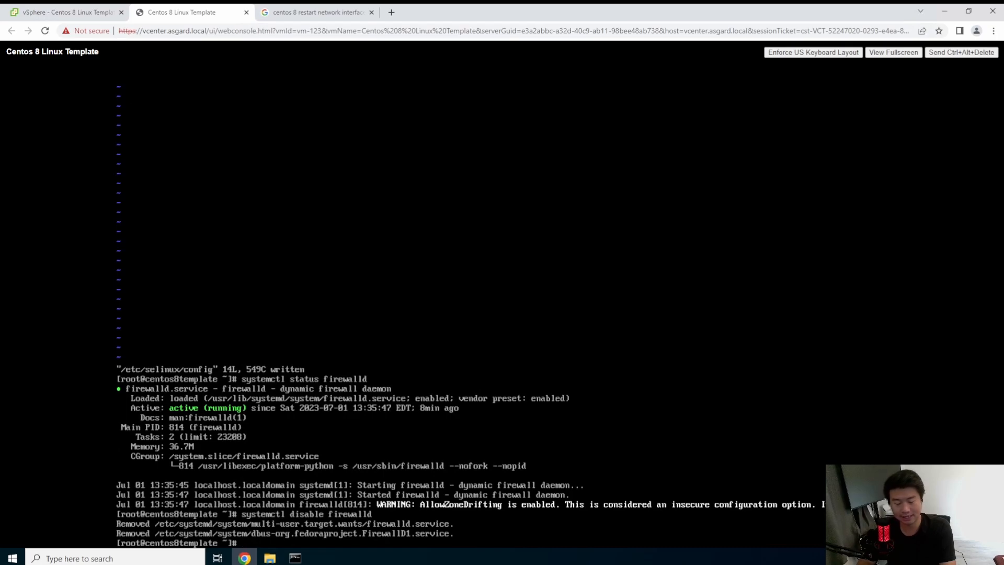
# - Check the firewalld service status again with systemctl status firewalld
pyautogui.write('system')
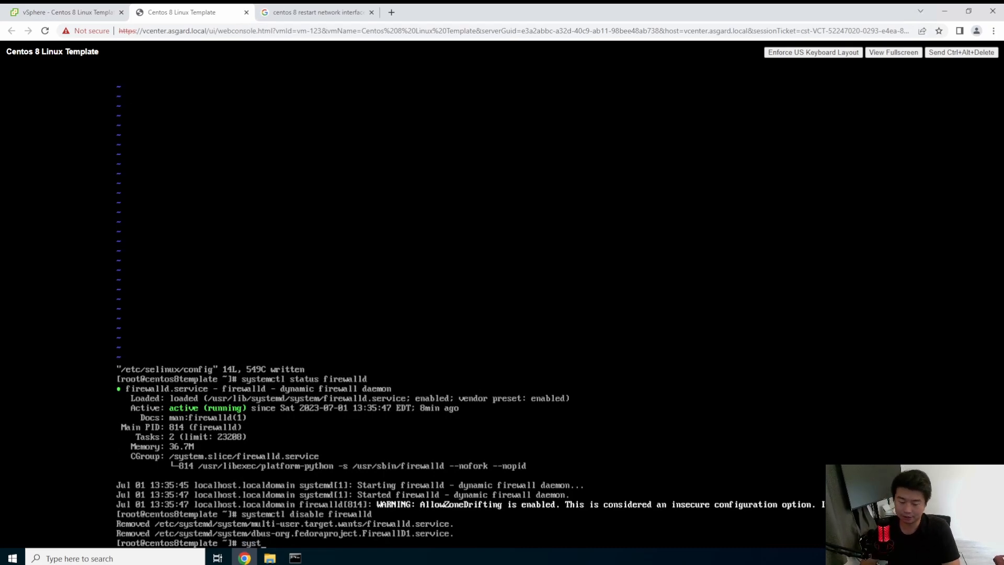
pyautogui.press('BackSpace')
pyautogui.press('BackSpace')
pyautogui.press('BackSpace')
pyautogui.press('BackSpace')
pyautogui.press('BackSpace')
pyautogui.press('BackSpace')
pyautogui.press('BackSpace')
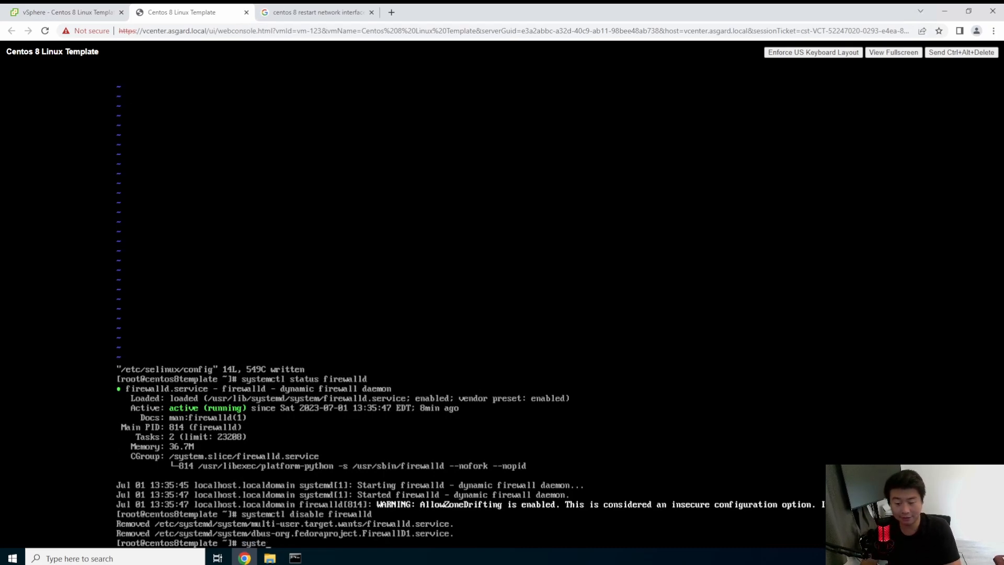
pyautogui.write('ssystemctl')
pyautogui.press('BackSpace')
pyautogui.press('BackSpace')
pyautogui.press('BackSpace')
pyautogui.press('BackSpace')
pyautogui.press('BackSpace')
pyautogui.press('BackSpace')
pyautogui.press('BackSpace')
pyautogui.press('BackSpace')
pyautogui.press('BackSpace')
pyautogui.press('BackSpace')
pyautogui.write('systemctl status firewalld')
pyautogui.press('Return')
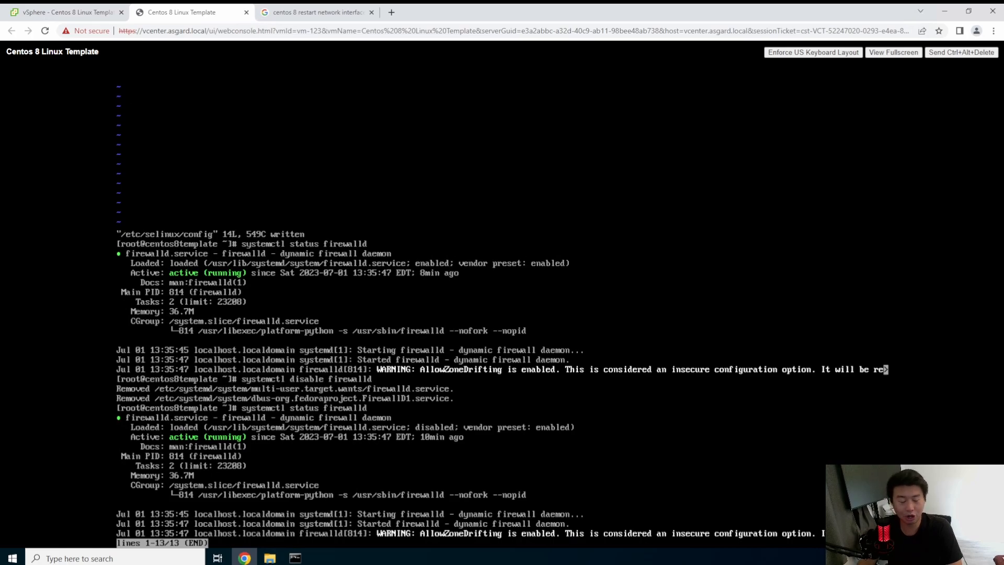
# - Stop the firewalld service with systemctl stop firewalld and check its status
pyautogui.write('qsystemctl')
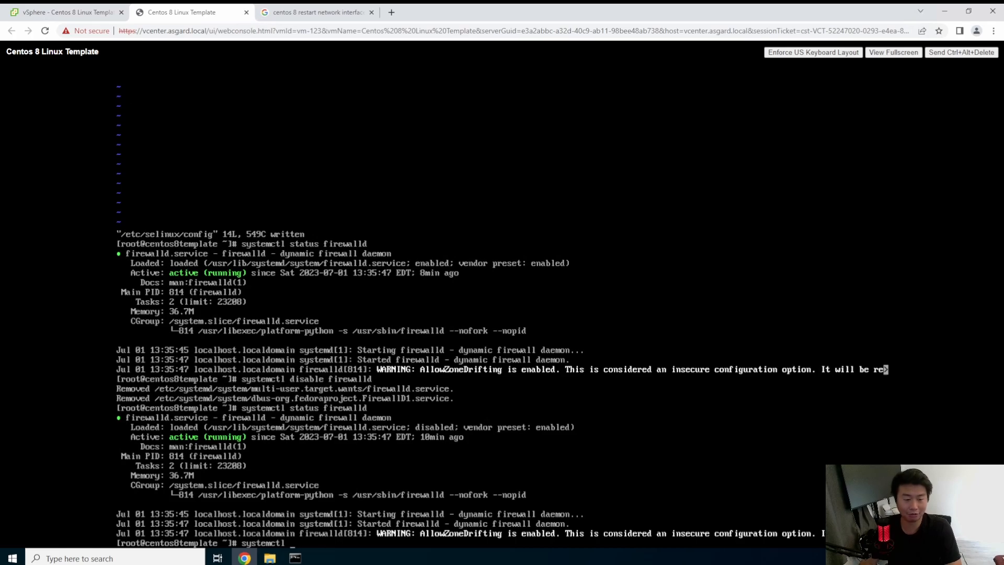
pyautogui.write(' stop fir')
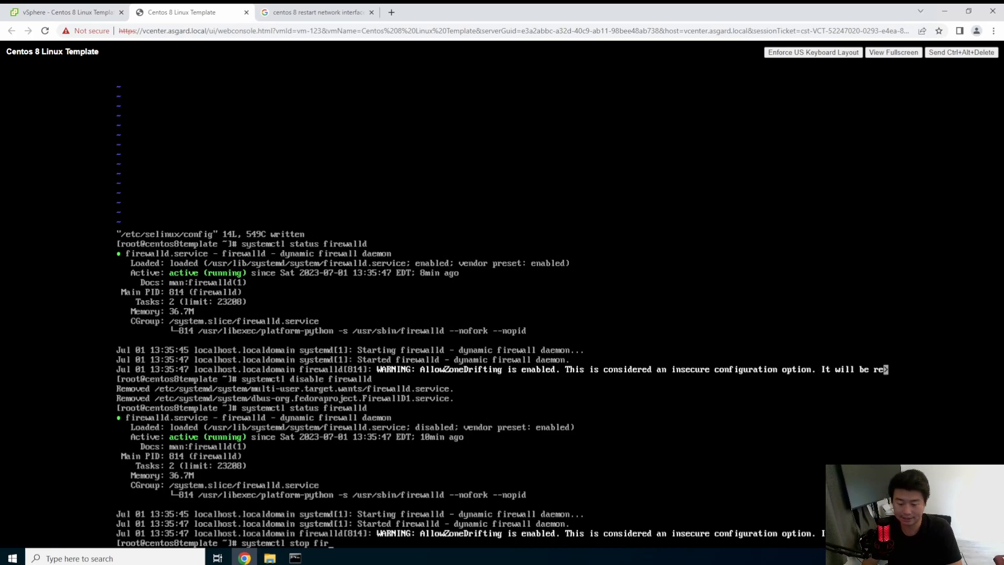
pyautogui.write('ewalld')
pyautogui.press('Return')
pyautogui.press('Up')
pyautogui.press('Up')
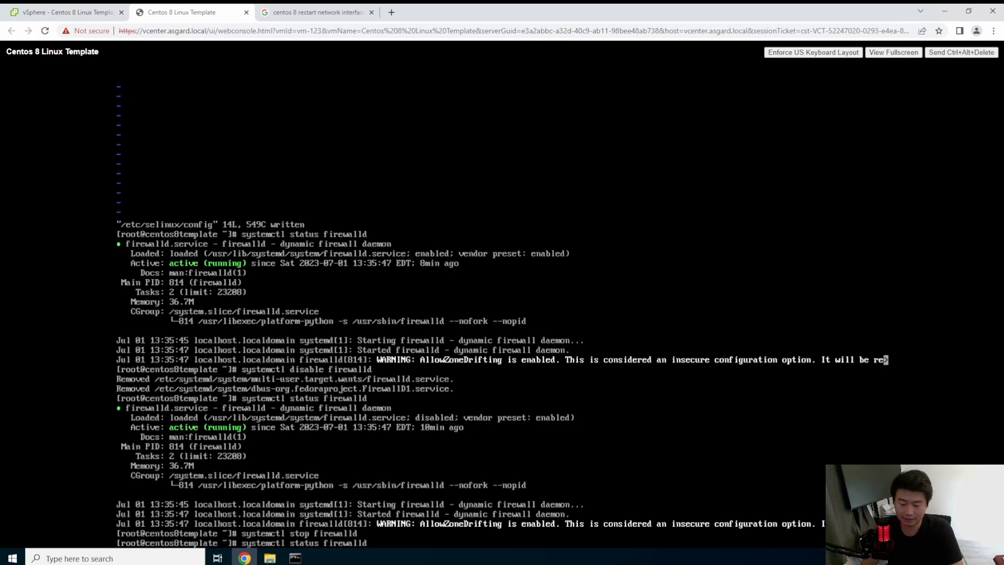
pyautogui.press('Return')
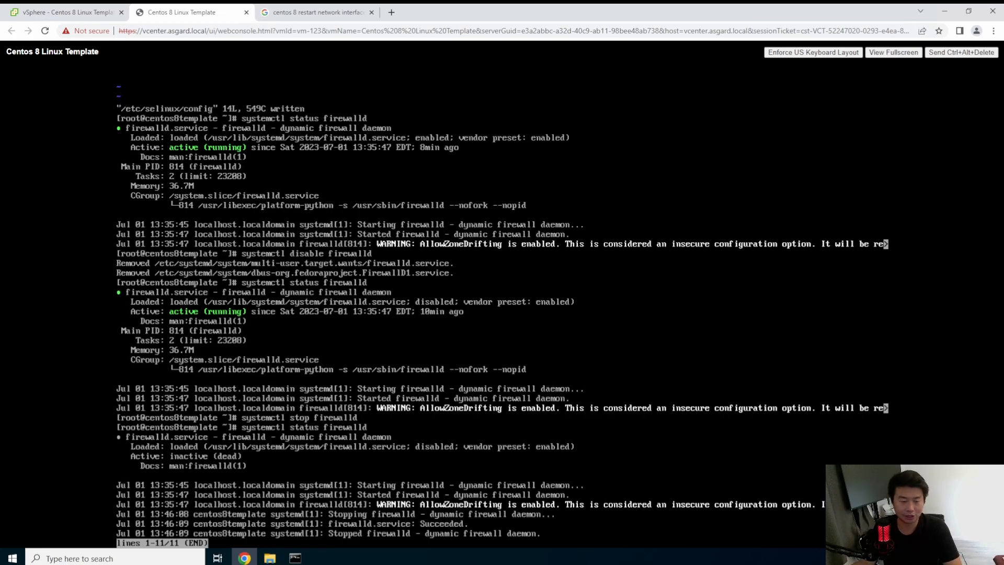
pyautogui.press('q')
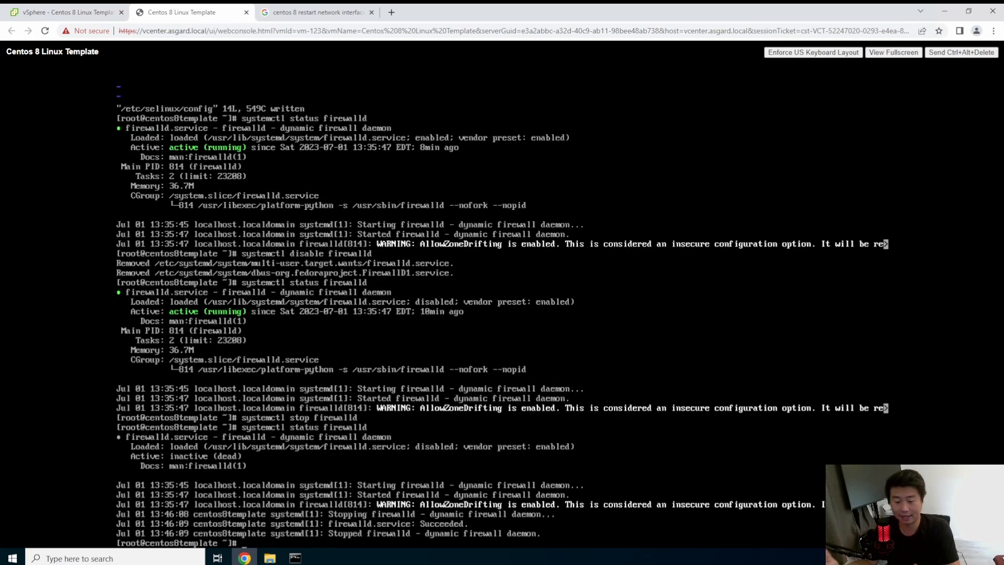
# - Clear the terminal and shut down the virtual machine with init 0
pyautogui.hotkey('ctrl', 'l')
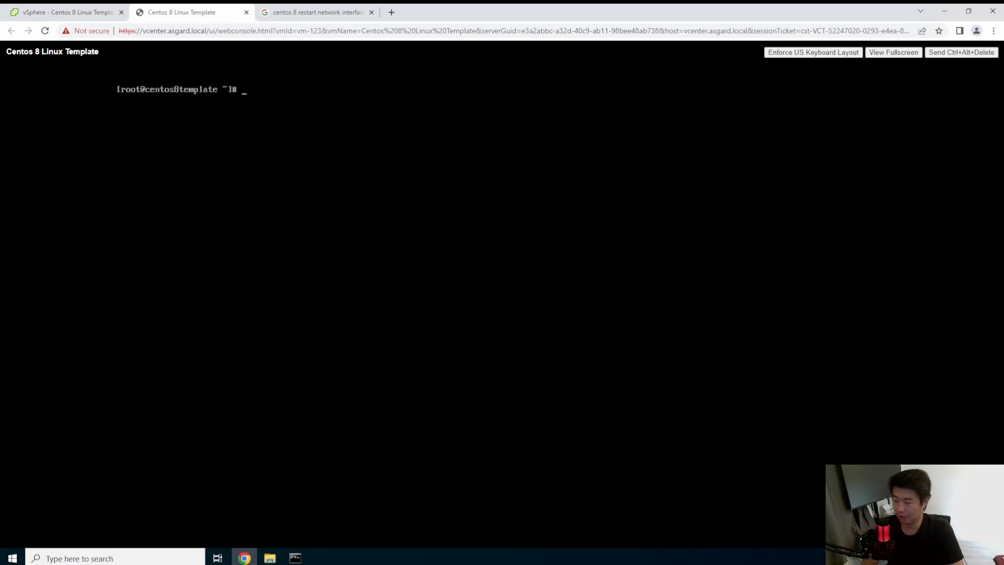
pyautogui.write('init ')
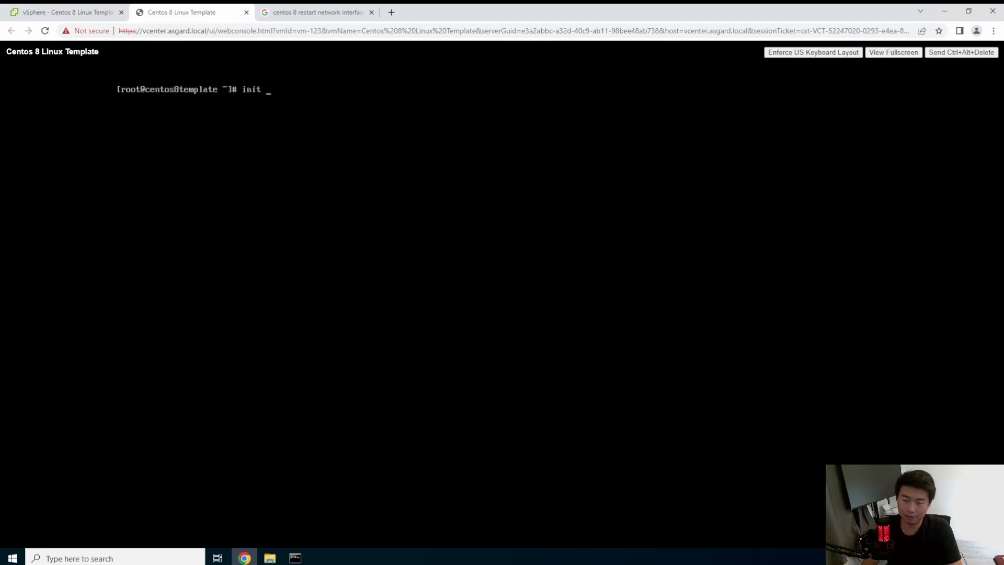
pyautogui.write('0')
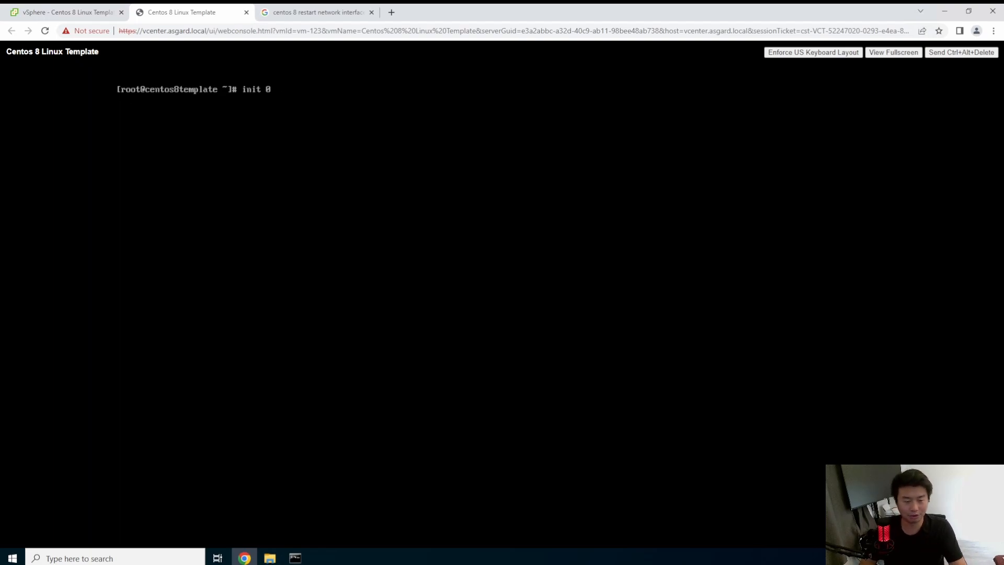
pyautogui.press('Return')
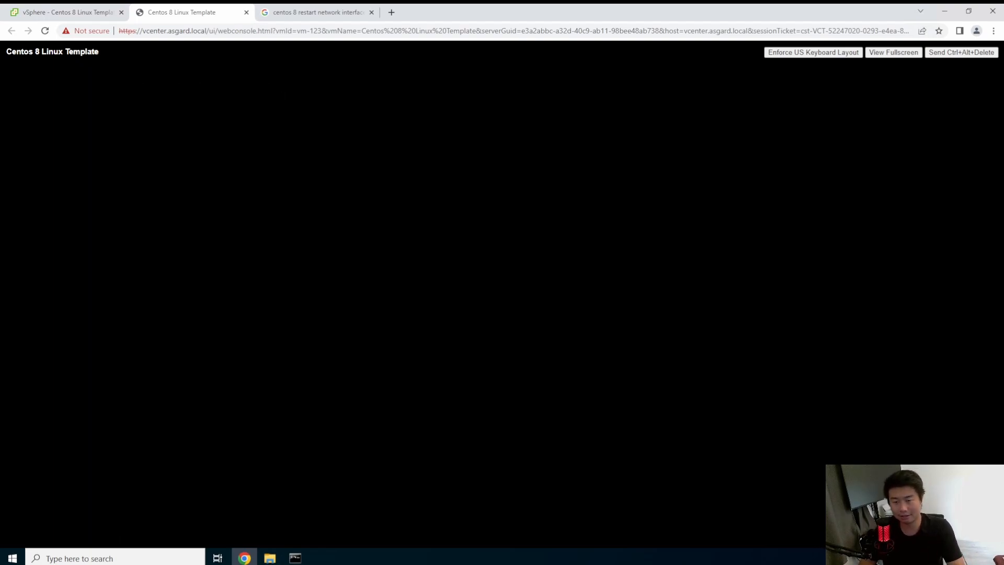
# - Close the web search and VM console pages and refresh the Centos 8 Linux Template summary in vSphere
pyautogui.click(371, 12)
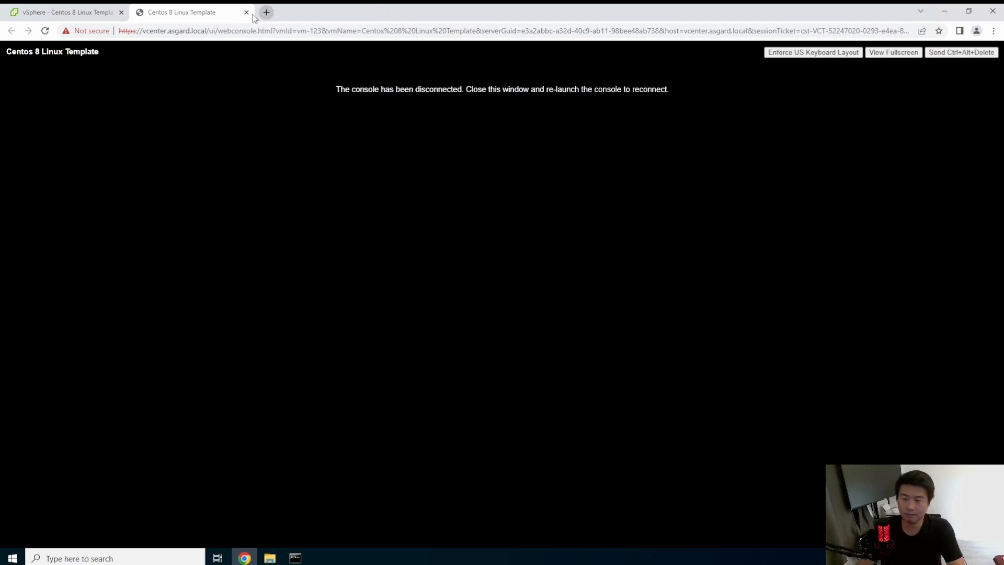
pyautogui.click(246, 12)
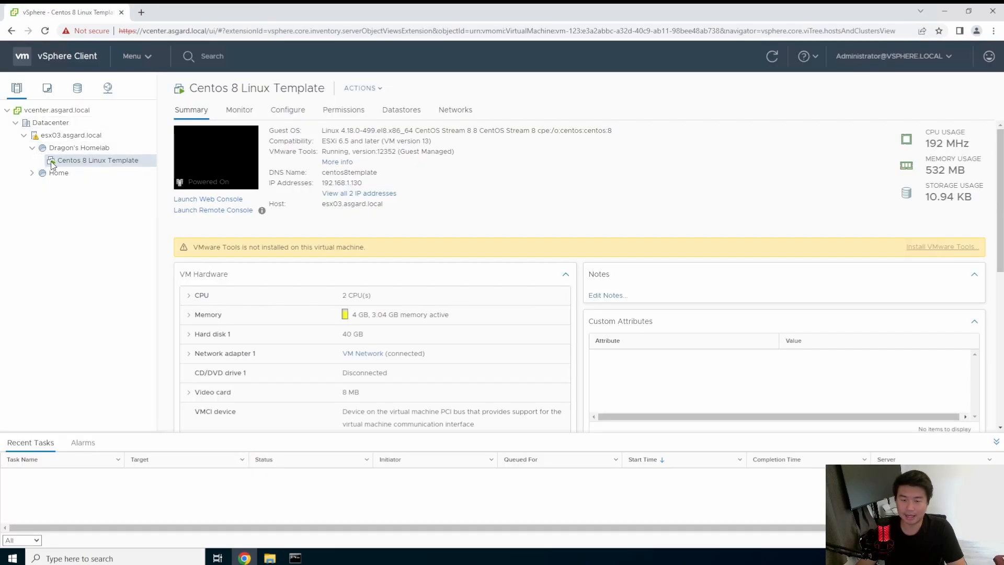
pyautogui.click(772, 56)
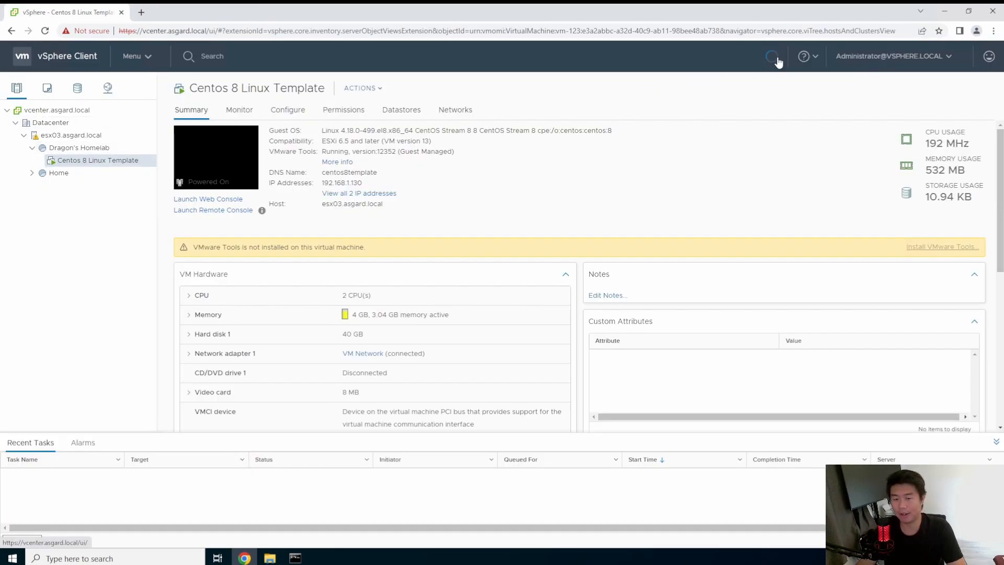
pyautogui.click(773, 57)
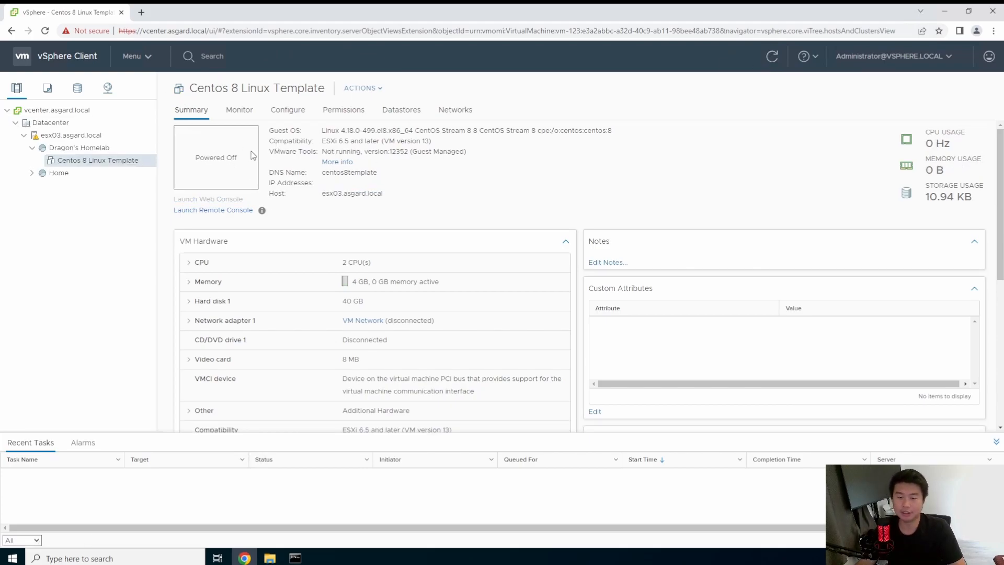
# - Convert the powered-off Centos 8 Linux Template virtual machine to a template and confirm
pyautogui.rightClick(82, 163)
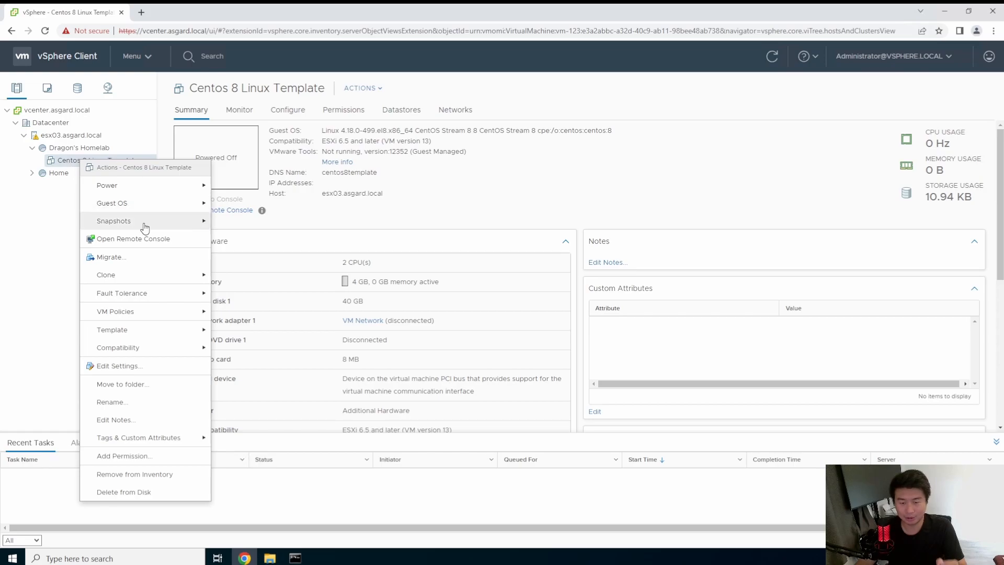
pyautogui.click(100, 161)
pyautogui.rightClick(116, 163)
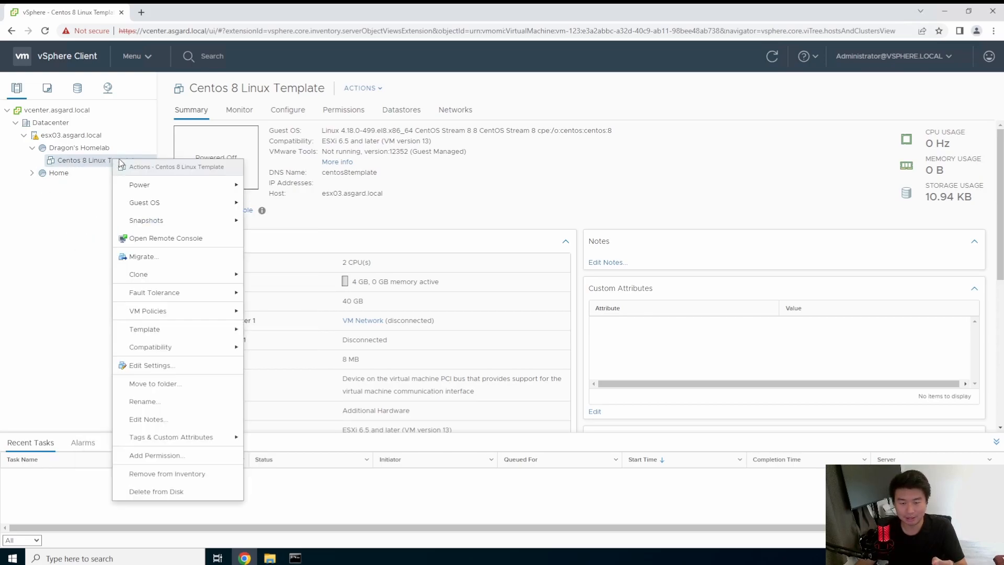
pyautogui.moveTo(188, 330)
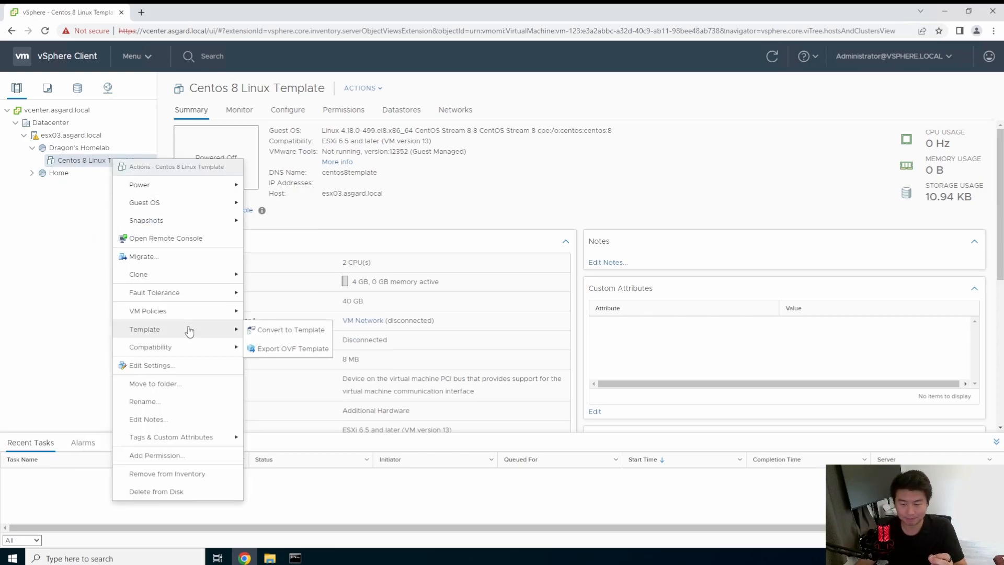
pyautogui.click(286, 330)
pyautogui.click(629, 327)
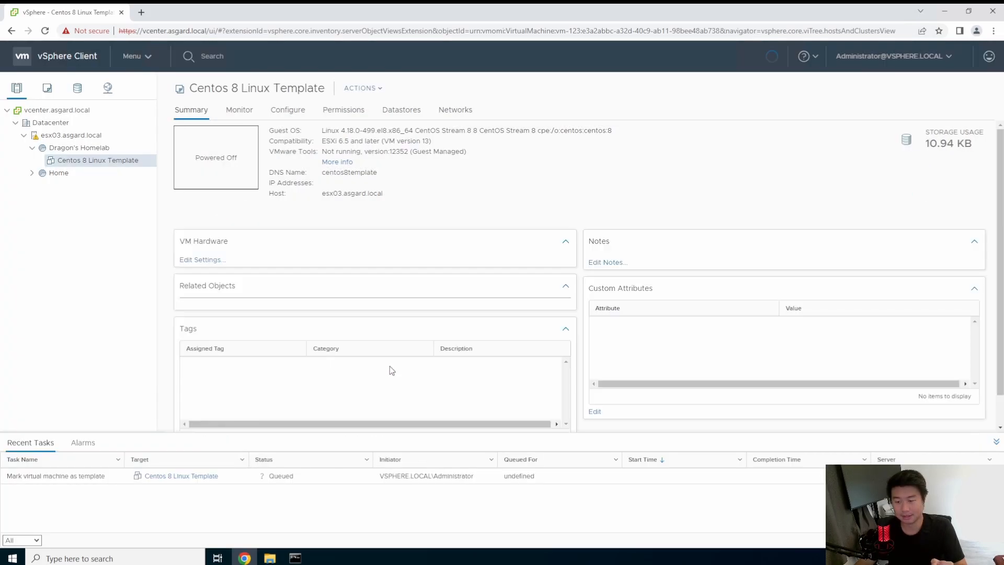
# - Start a new virtual machine in the Dragon's Homelab pool, deployed from the data center's Centos 8 Linux Template
pyautogui.click(120, 151)
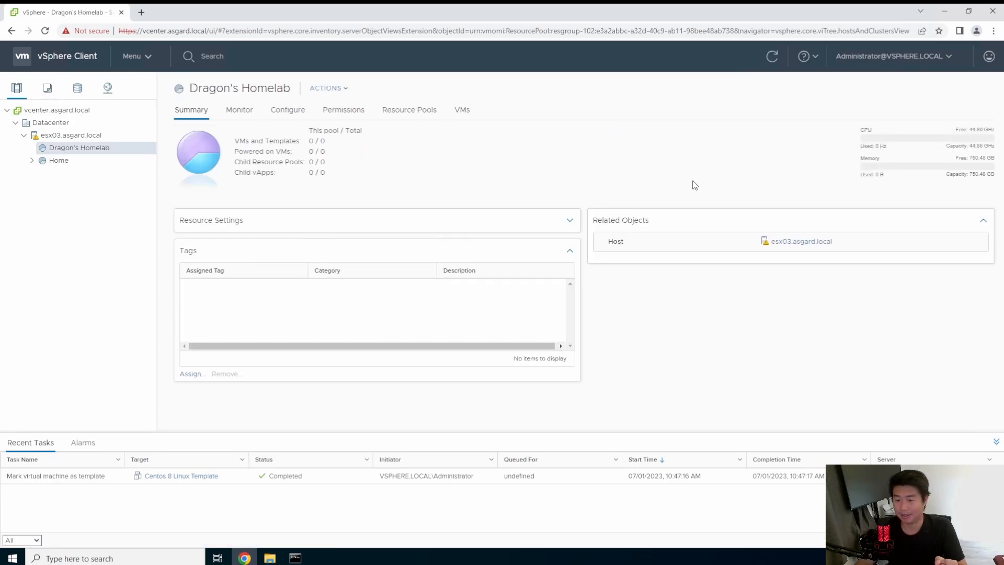
pyautogui.rightClick(99, 152)
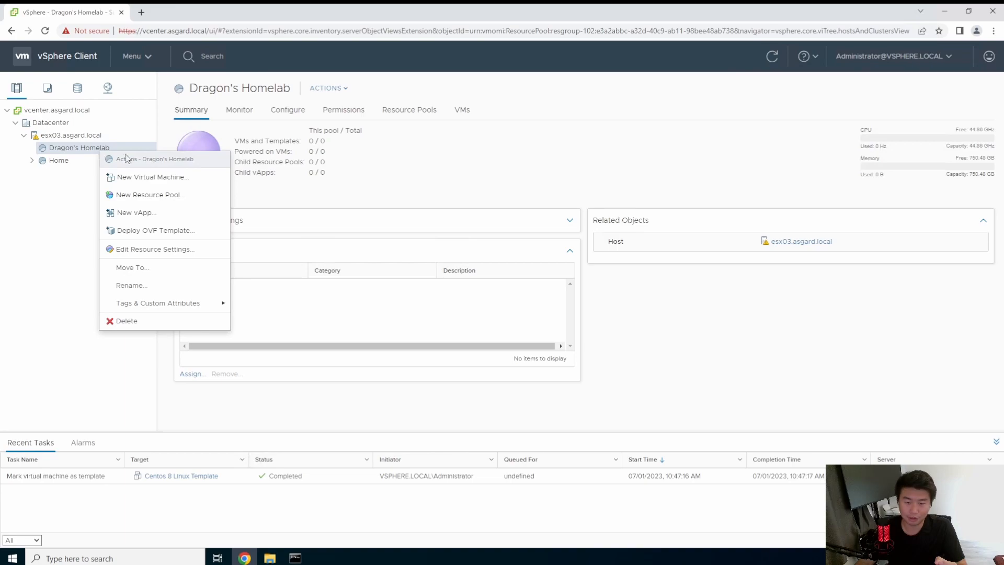
pyautogui.click(175, 178)
pyautogui.click(523, 207)
pyautogui.click(711, 473)
pyautogui.click(515, 184)
pyautogui.click(436, 216)
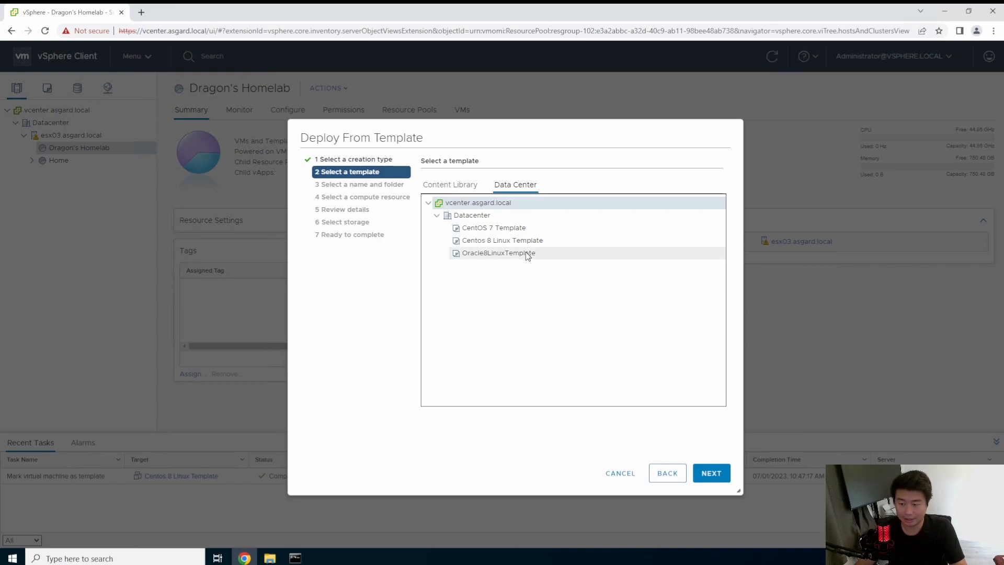
pyautogui.click(473, 240)
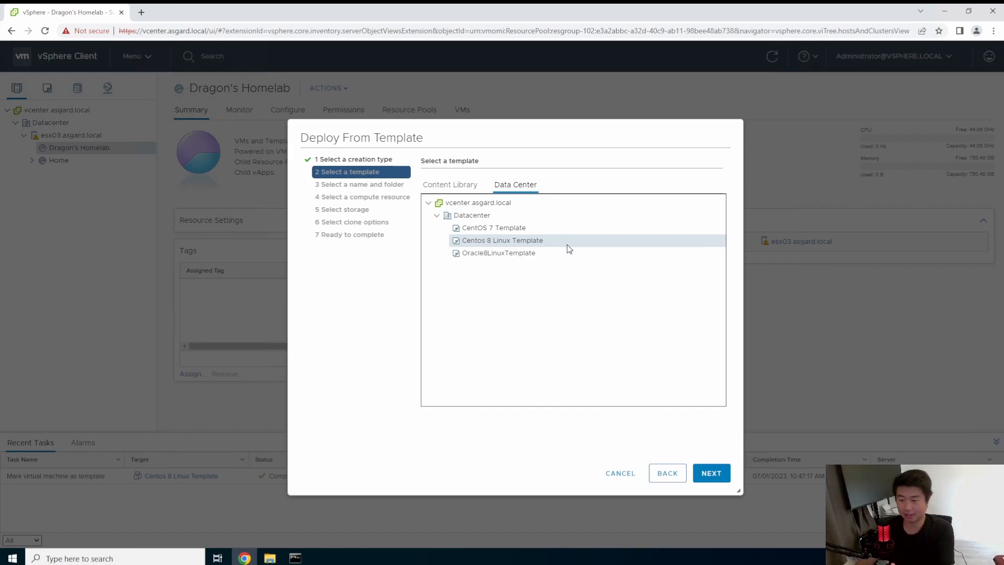
pyautogui.click(725, 474)
# - Name the new virtual machine VM Build 1
pyautogui.click(542, 194)
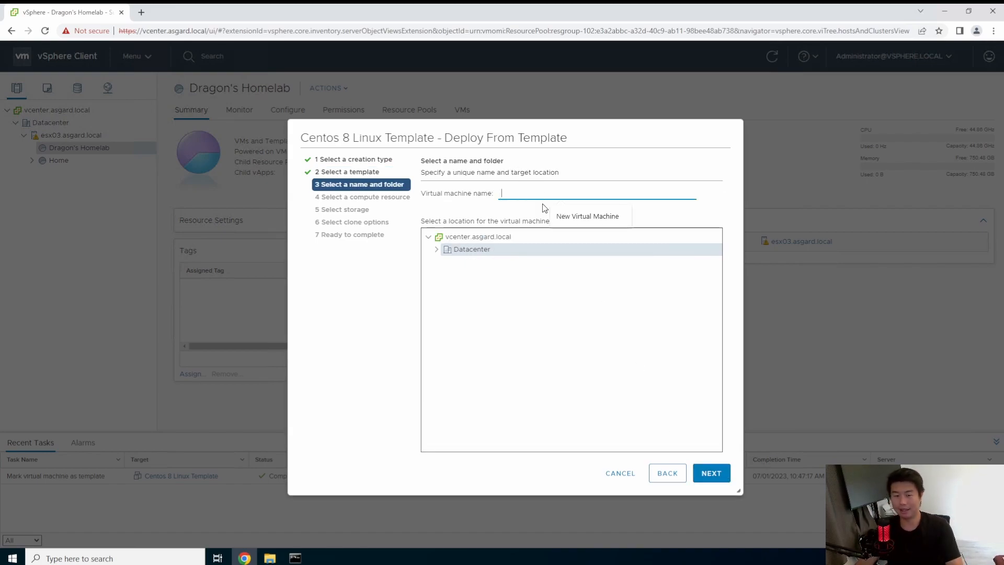
pyautogui.write('Vir')
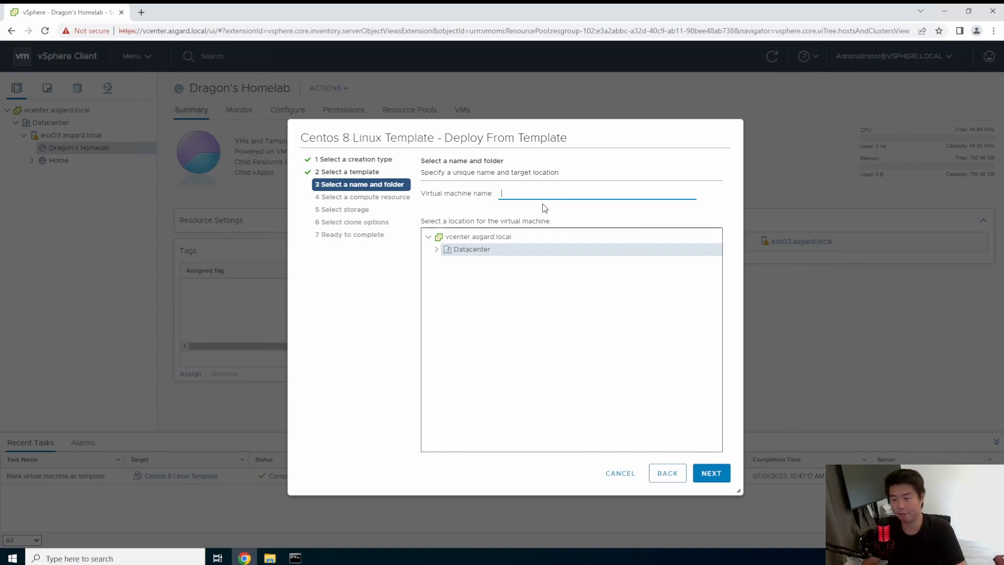
pyautogui.write('tu')
pyautogui.press('BackSpace')
pyautogui.press('BackSpace')
pyautogui.press('BackSpace')
pyautogui.write('M')
pyautogui.press('BackSpace')
pyautogui.press('BackSpace')
pyautogui.write('M Build 1')
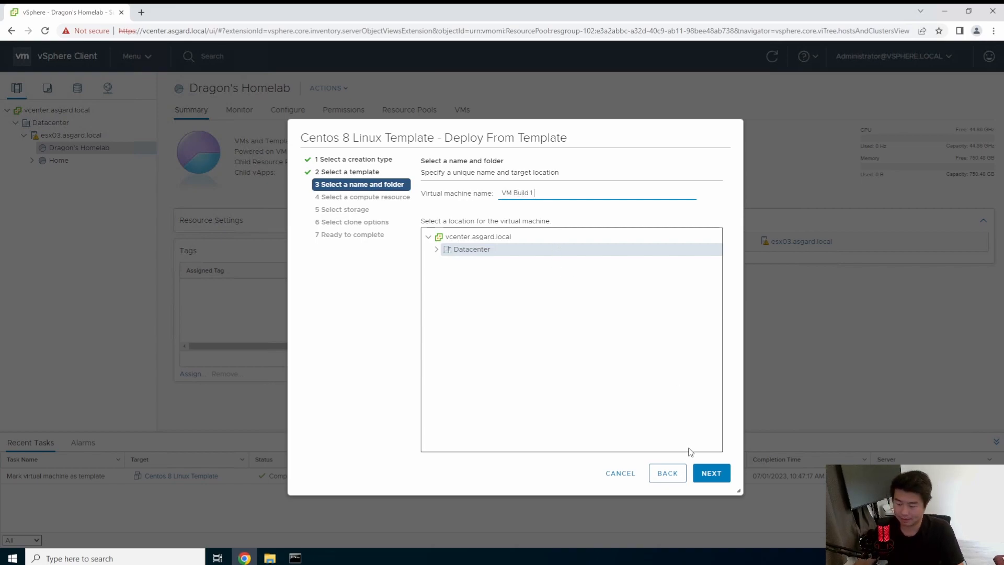
# - Accept the default Datacenter location, compute resource and storage settings, and continue to the clone options
pyautogui.click(719, 470)
pyautogui.click(723, 472)
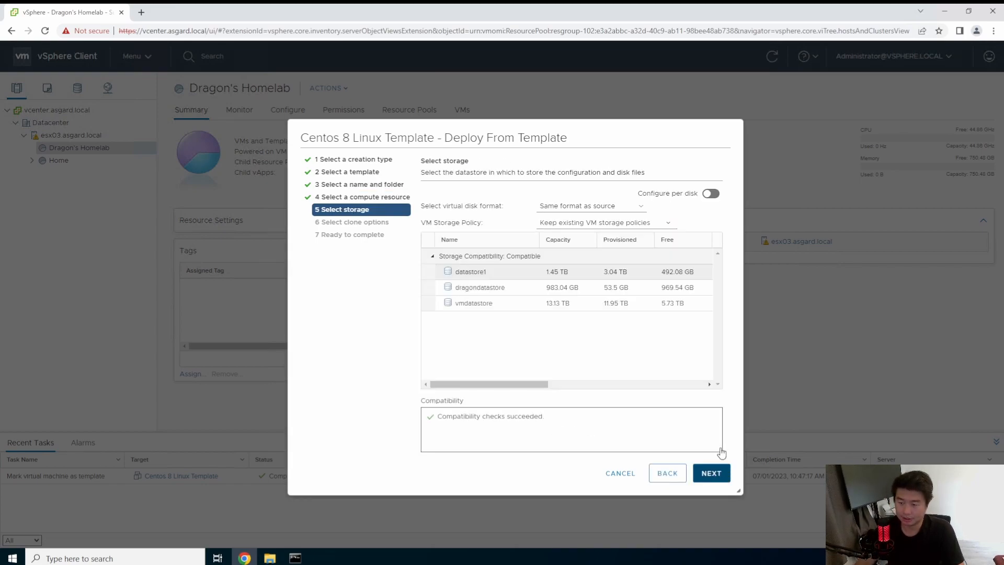
pyautogui.click(710, 473)
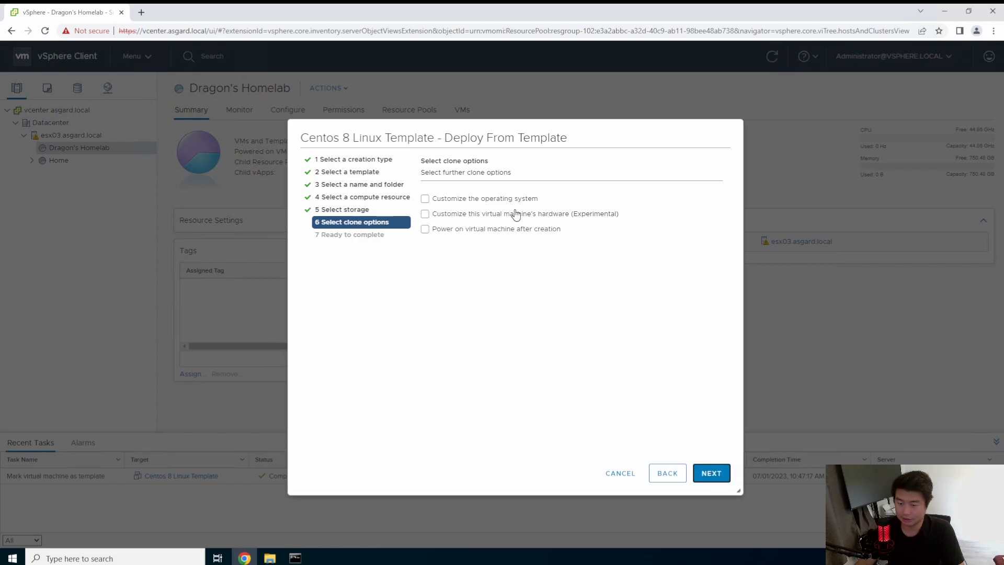
# - Enable hardware customization in the clone options and review the new virtual machine's CPU and hard disk settings
pyautogui.click(506, 213)
pyautogui.click(712, 475)
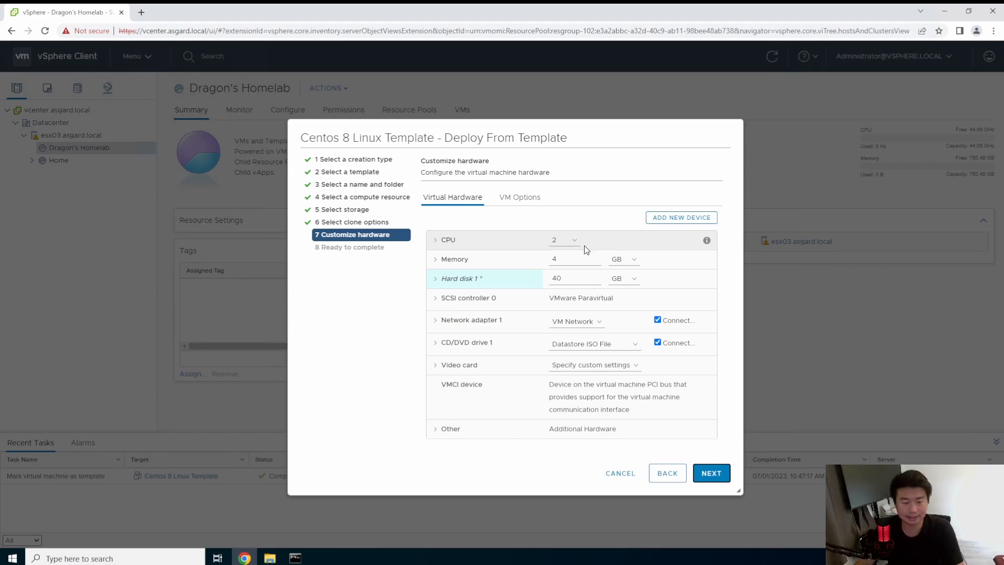
pyautogui.click(565, 235)
pyautogui.click(589, 195)
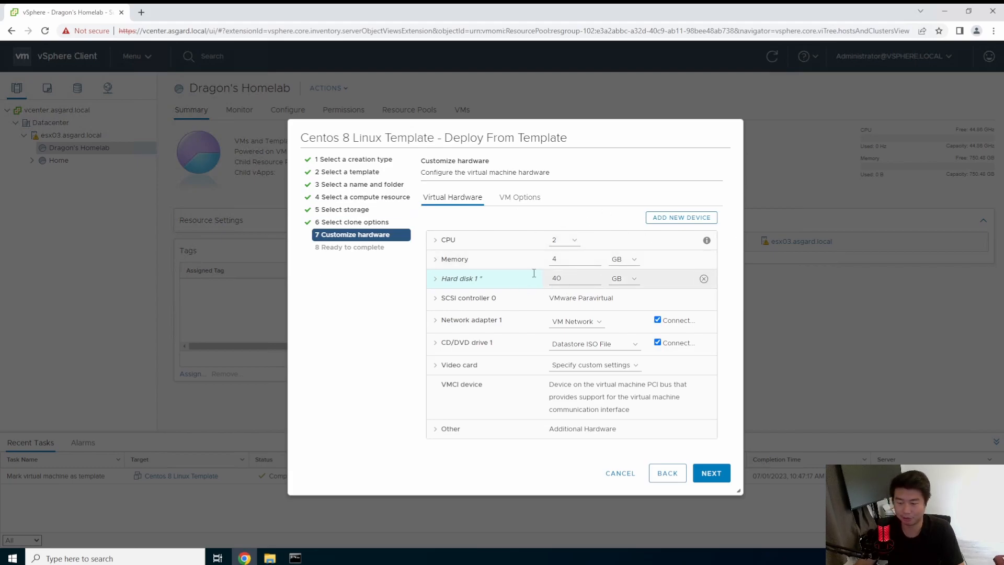
pyautogui.click(441, 280)
pyautogui.click(438, 279)
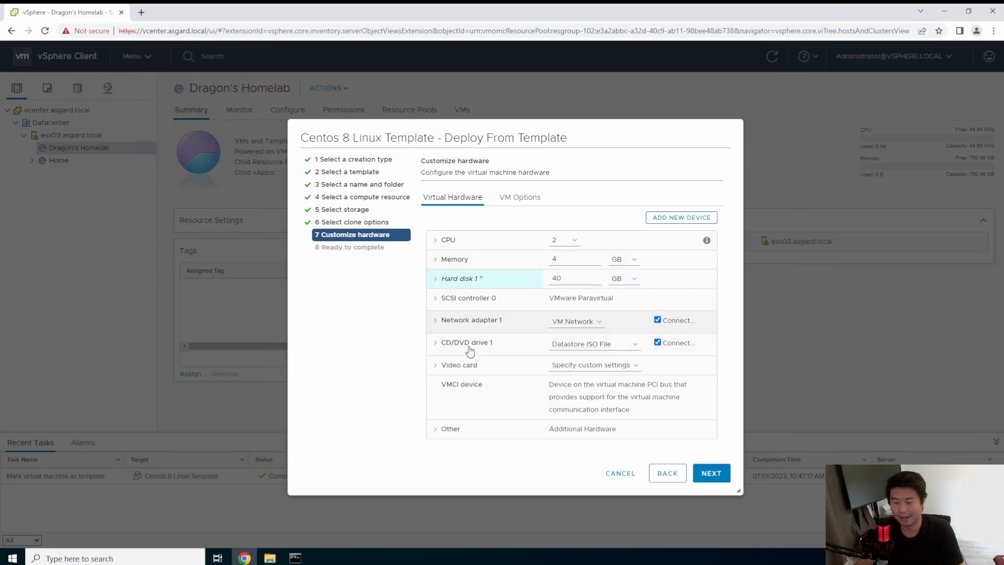
# - Accept the hardware settings, finish the deployment from the template, and open VM Build 1 in the Dragon's Homelab pool
pyautogui.click(723, 476)
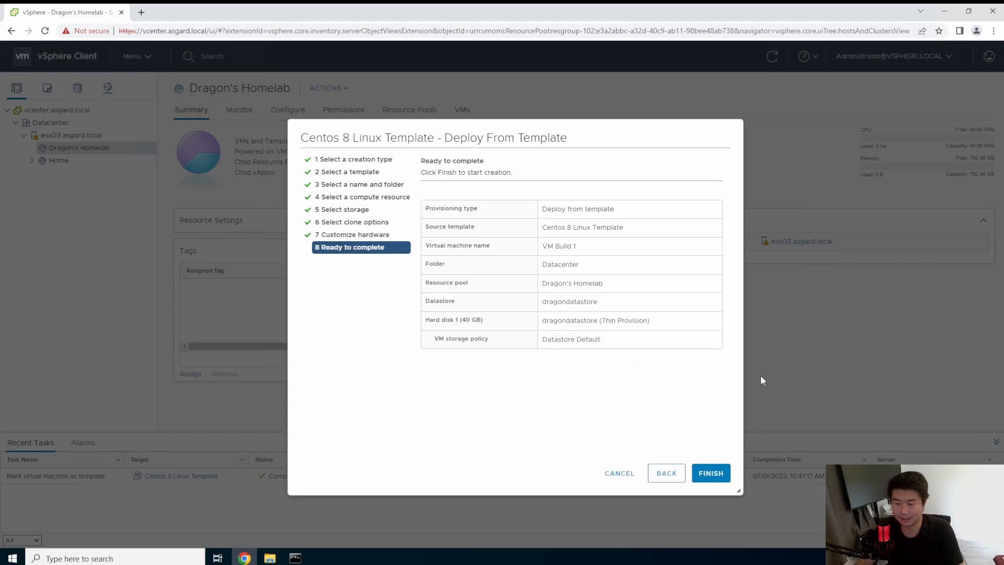
pyautogui.click(711, 472)
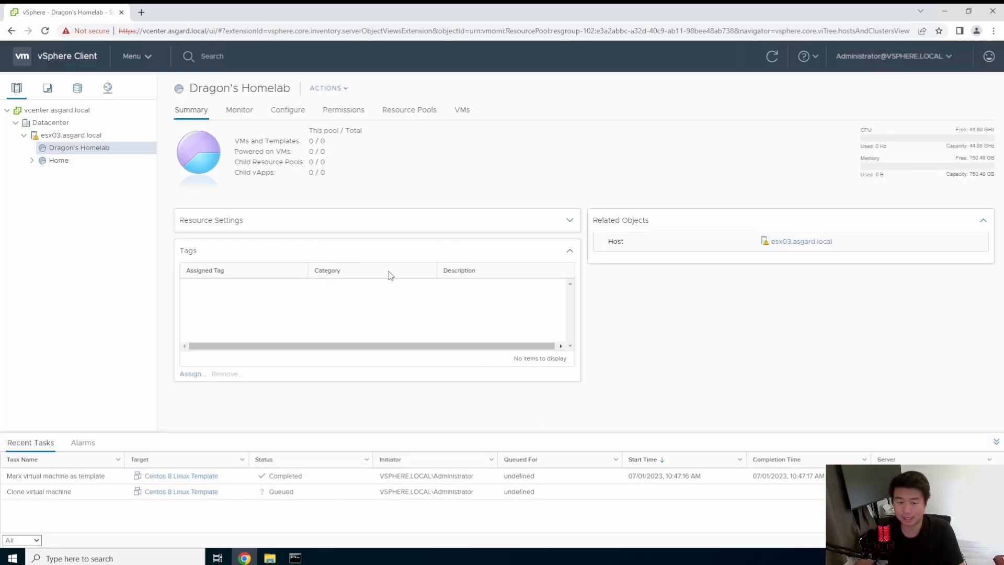
pyautogui.click(68, 160)
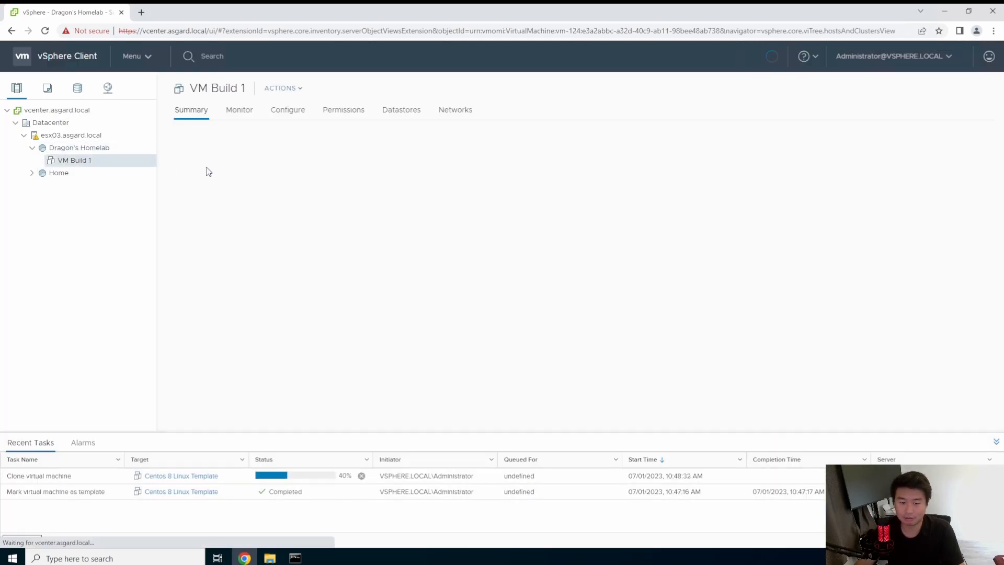